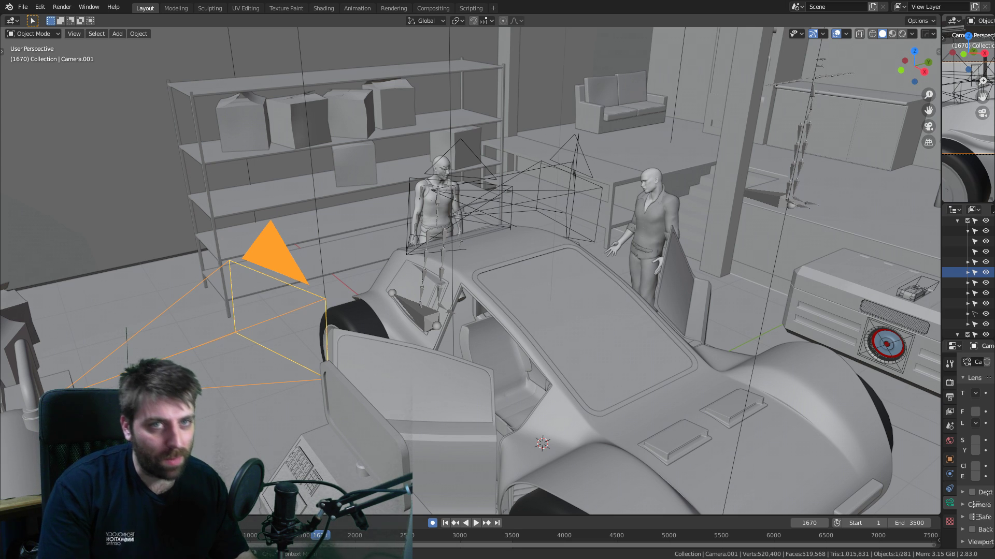
Find the VR Scene Inspection add-on in Preferences by searching 'vr', then close Preferences.
click(46, 9)
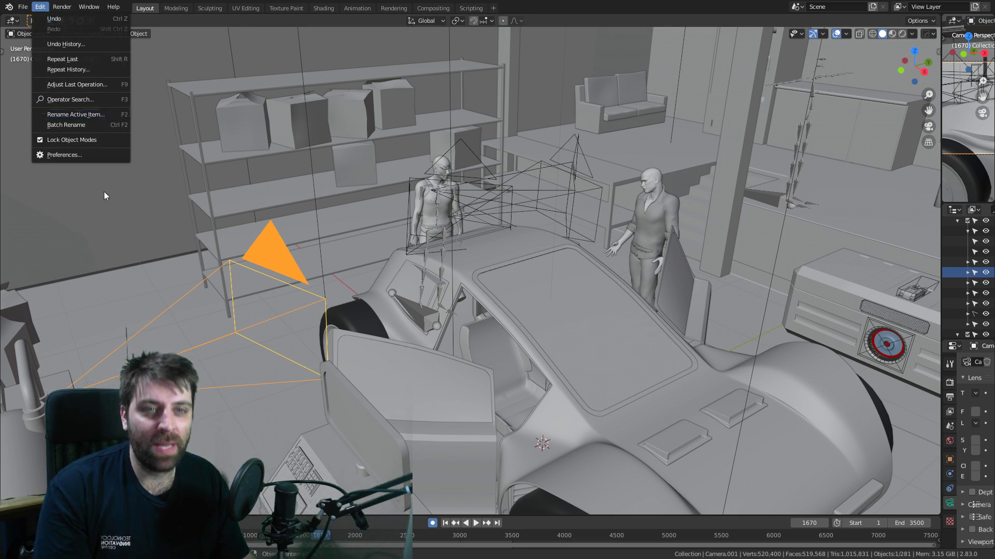
click(92, 156)
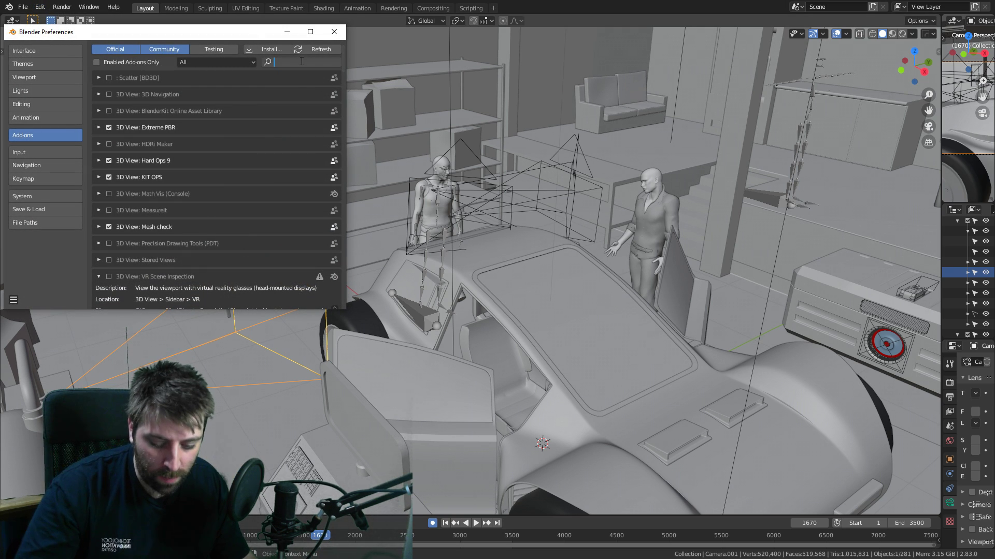
text(vr)
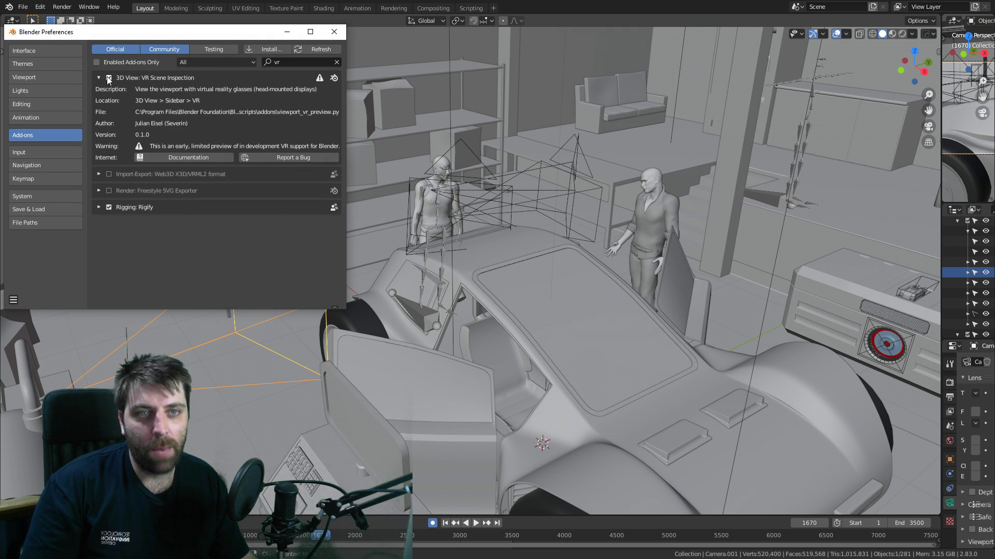
click(334, 32)
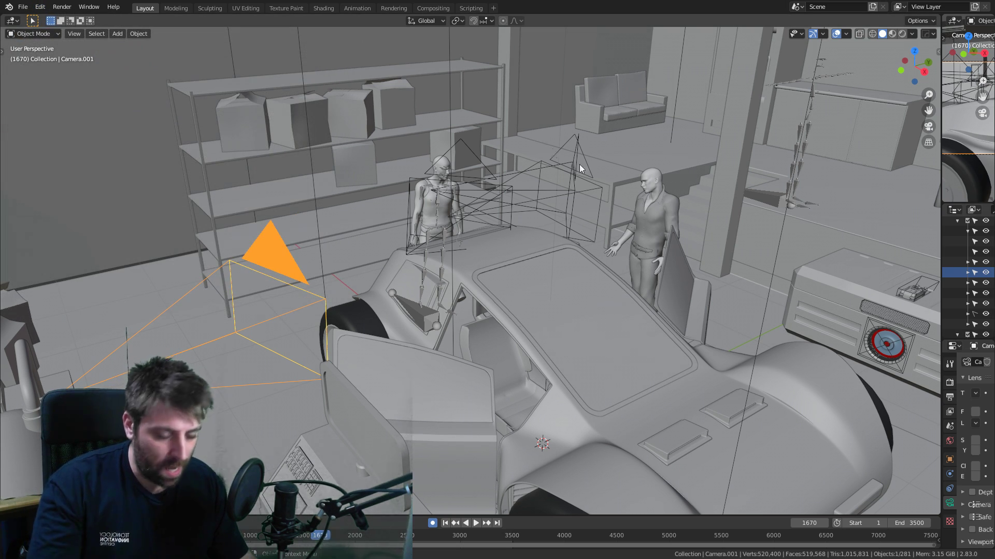
Open the sidebar's VR tab and turn off Show VR Camera.
key(n)
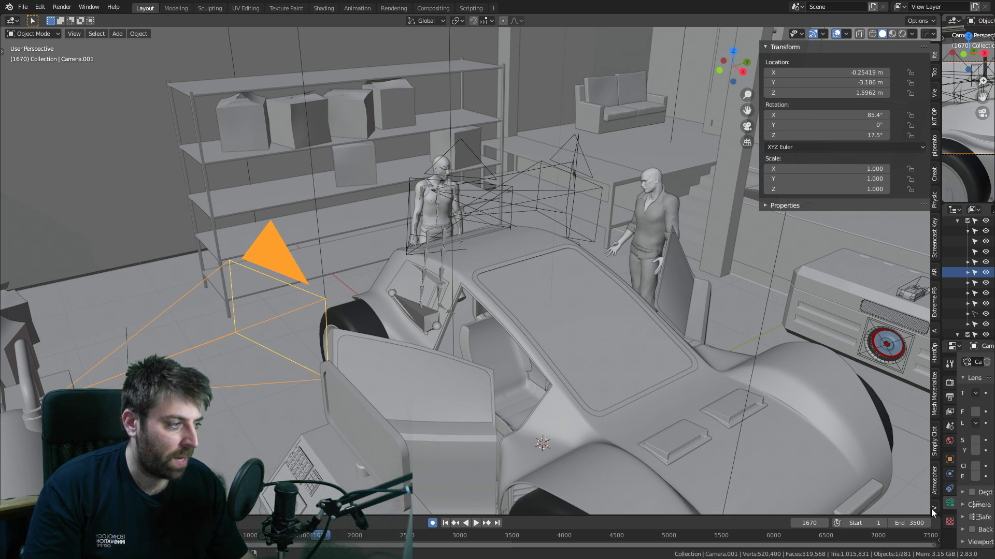
click(933, 510)
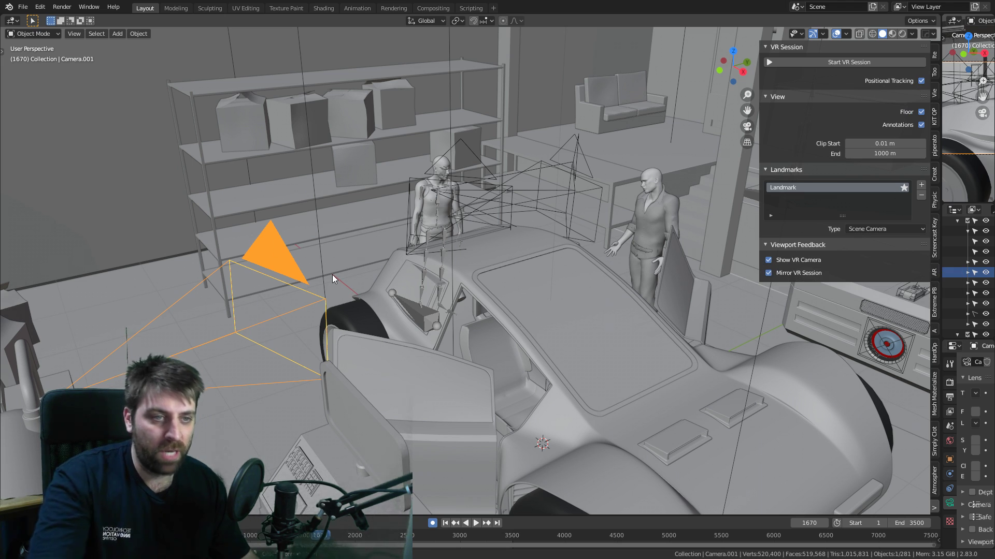
click(769, 260)
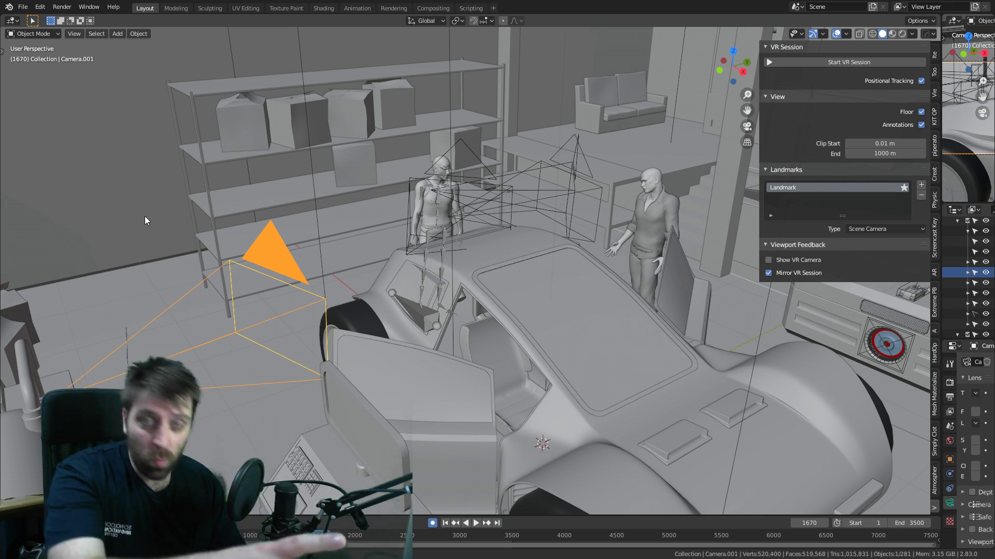
key(n)
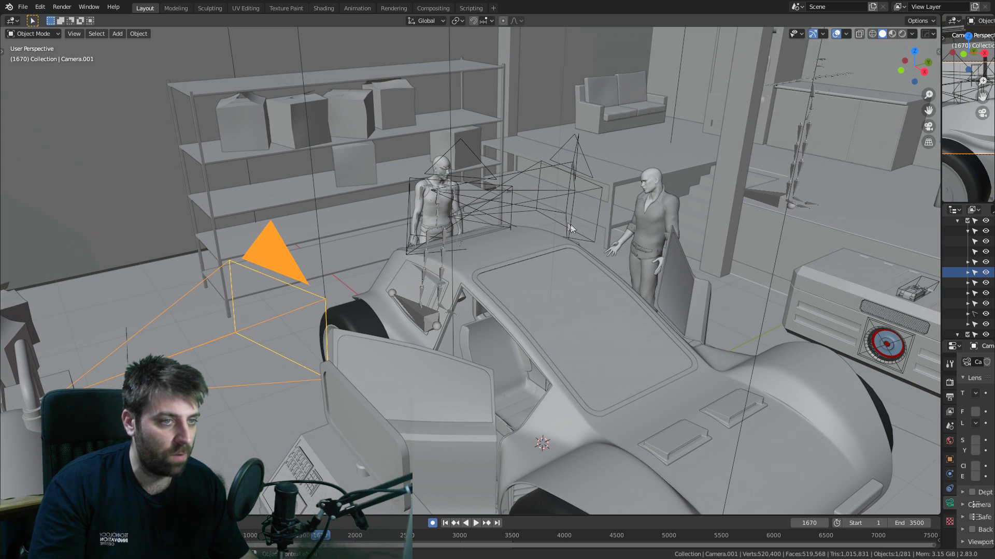
key(n)
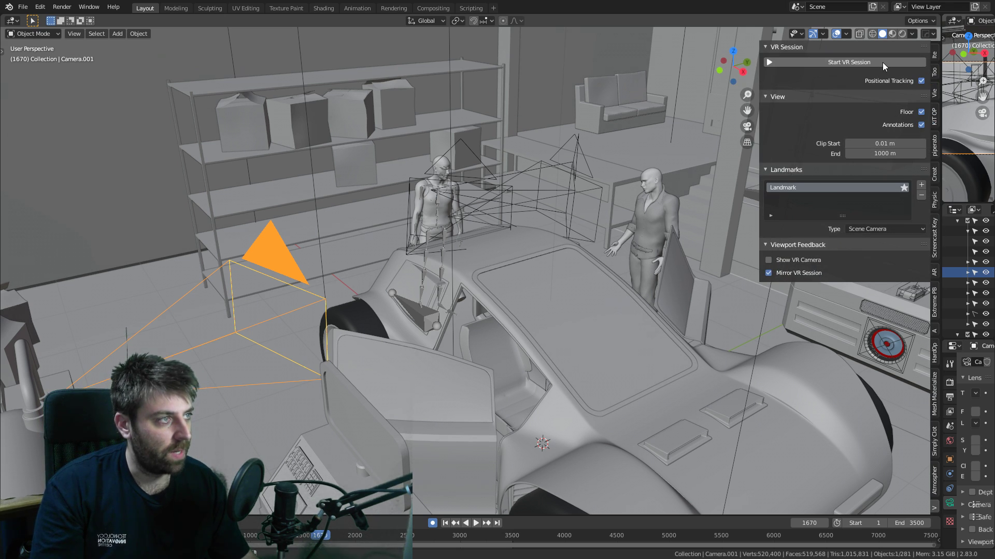
key(n)
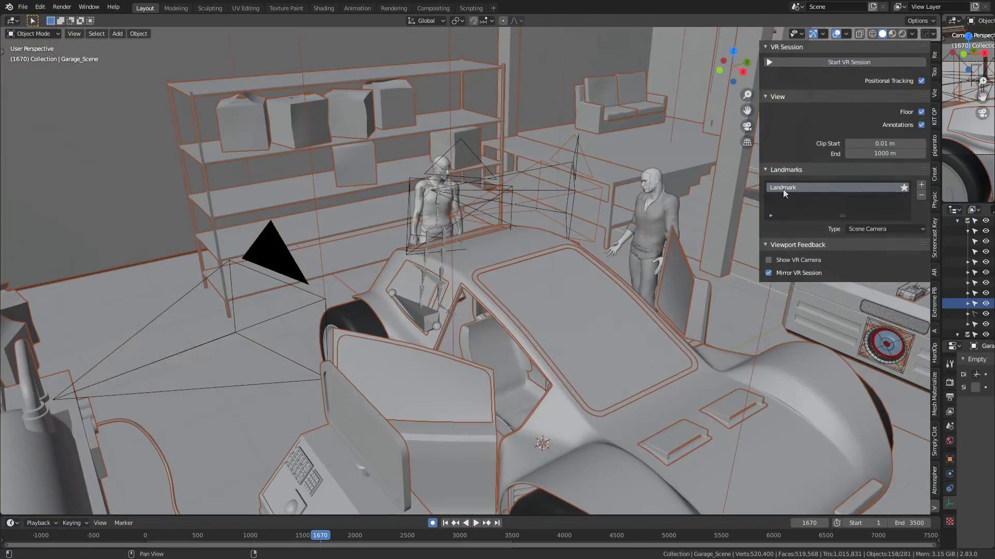
Move the scene camera along Y beside the car seats and look through it.
click(267, 266)
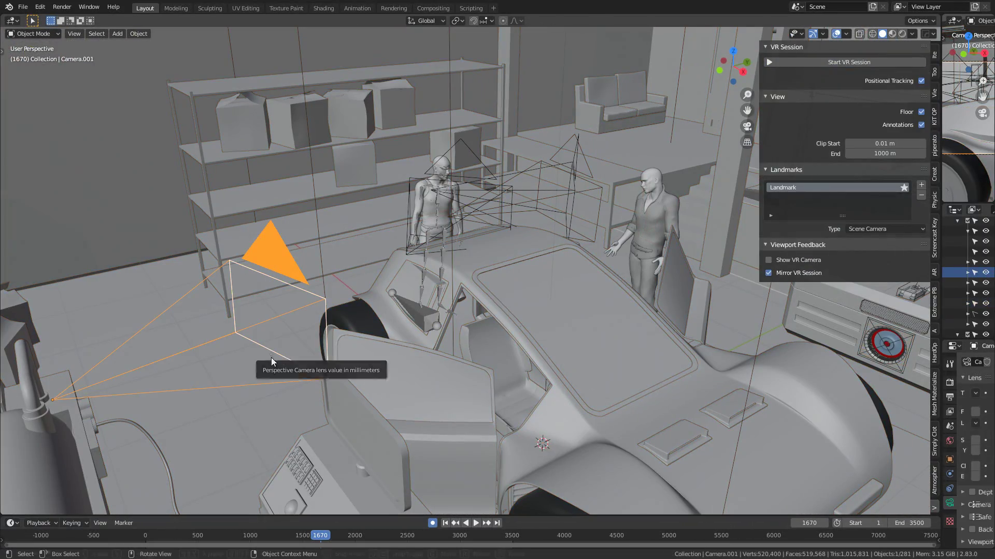
key(g)
key(y)
click(483, 315)
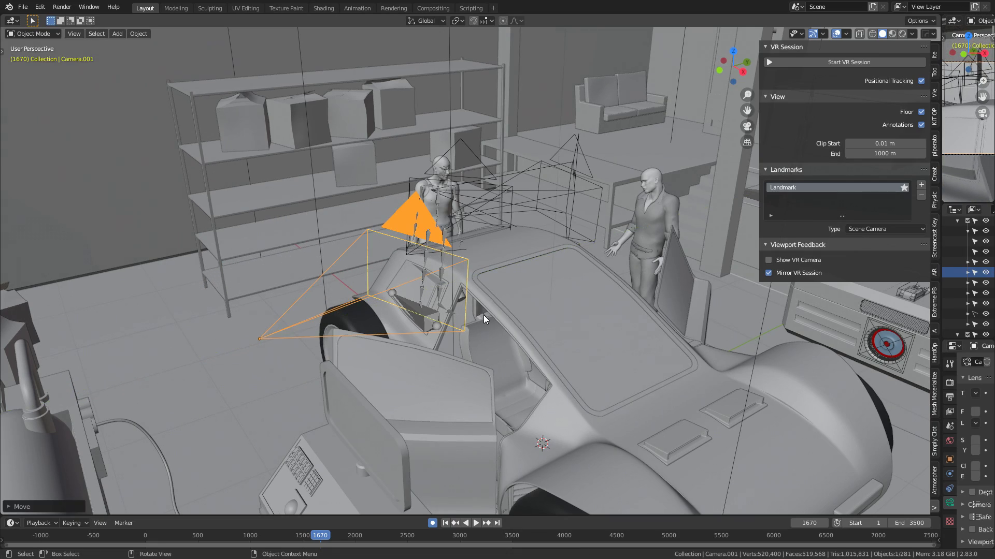
key(KP_0)
Check the camera from top in wireframe, then return to camera view in solid shading and start VR.
key(KP_7)
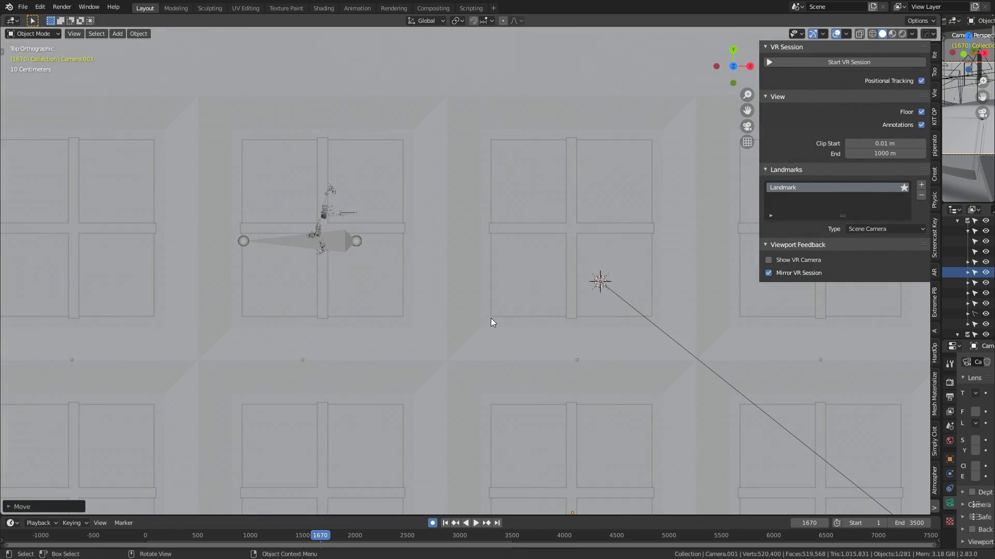
scroll(490, 318, down, 2)
key(shift+z)
scroll(418, 334, up, 3)
scroll(462, 277, up, 3)
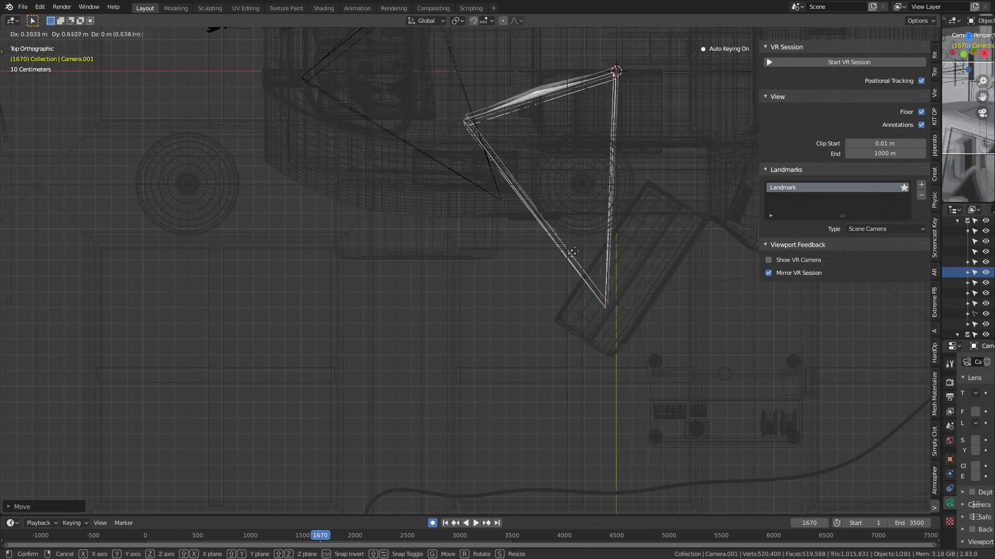
key(KP_0)
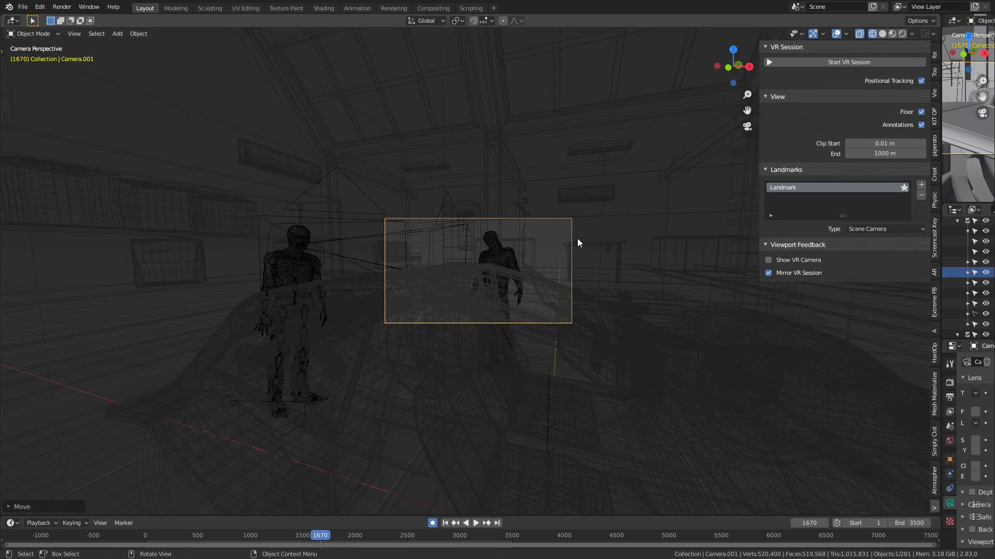
click(883, 34)
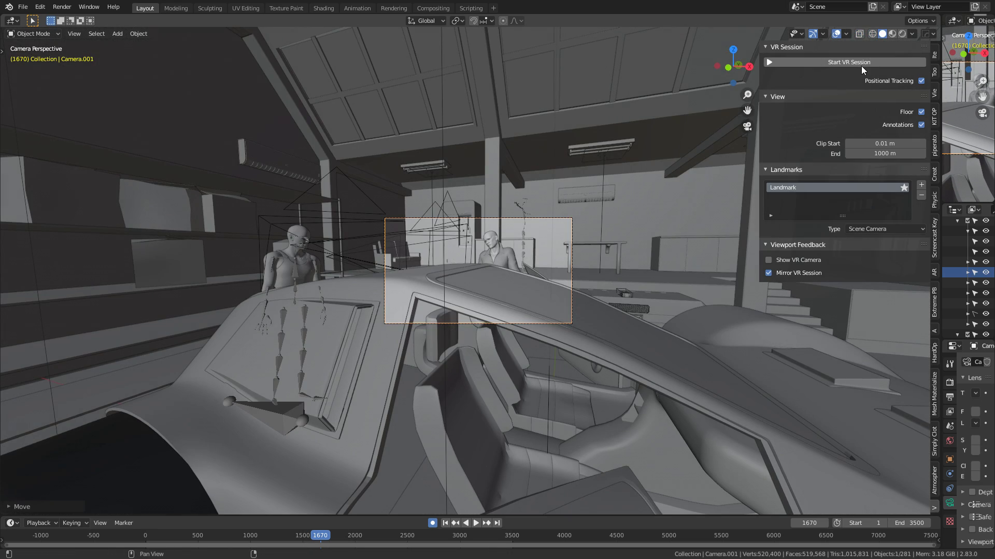
click(862, 62)
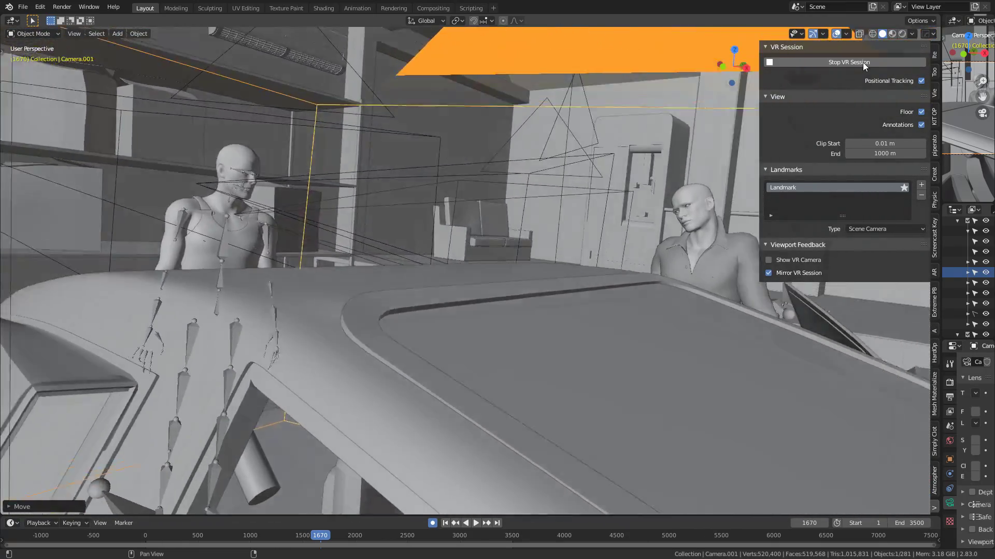
Stop the garage VR session after looking around in the headset.
click(862, 62)
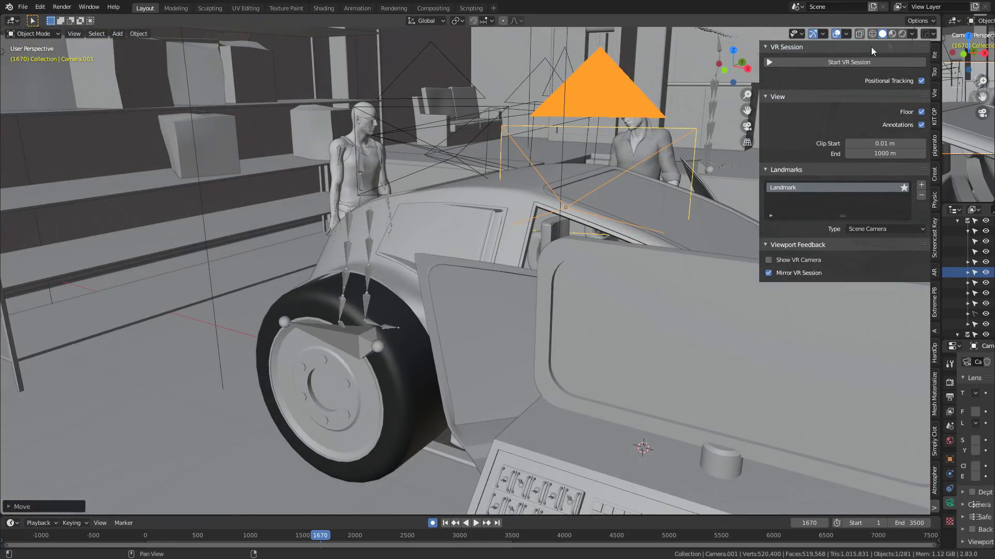
Switch to Material Preview shading, run a VR session in the garage, then stop it.
click(904, 33)
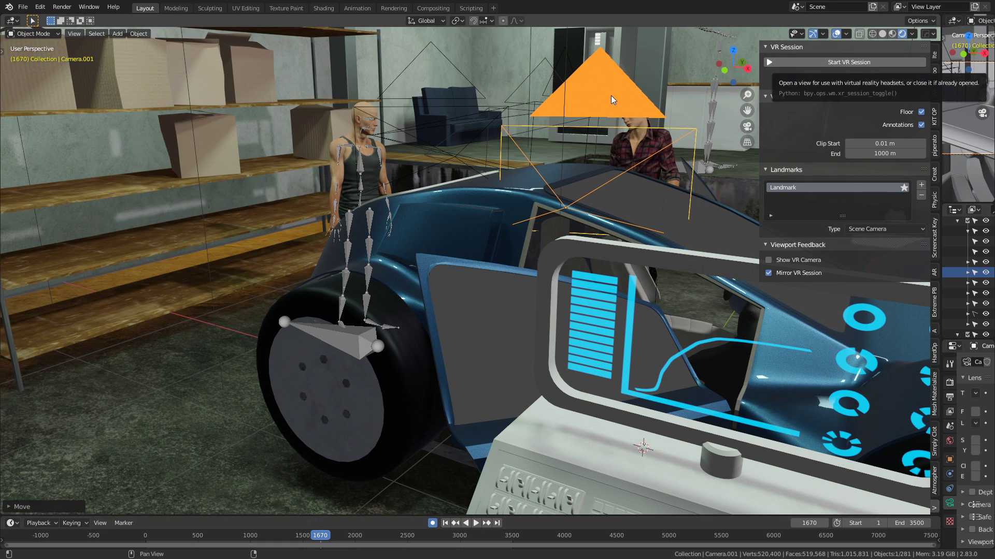
click(818, 61)
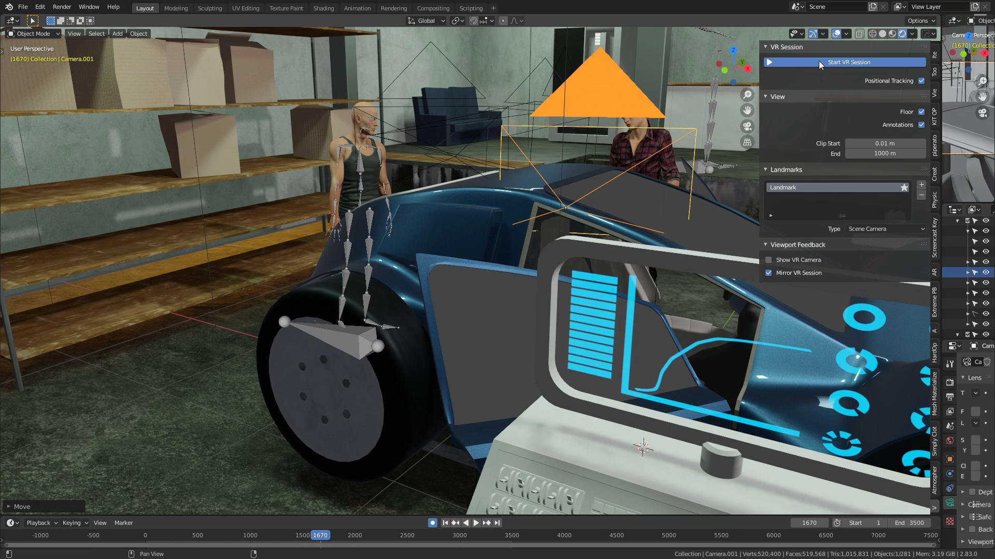
click(818, 61)
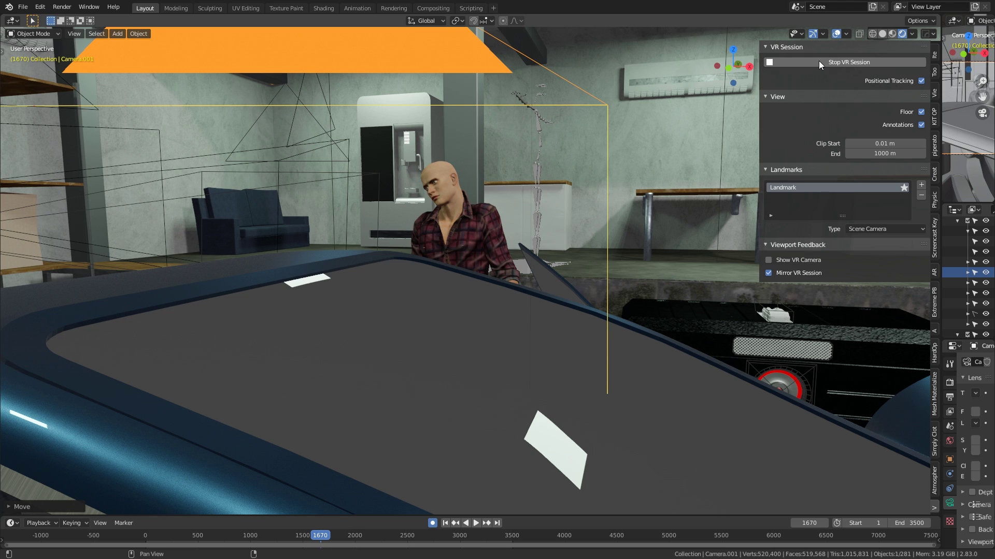
click(818, 63)
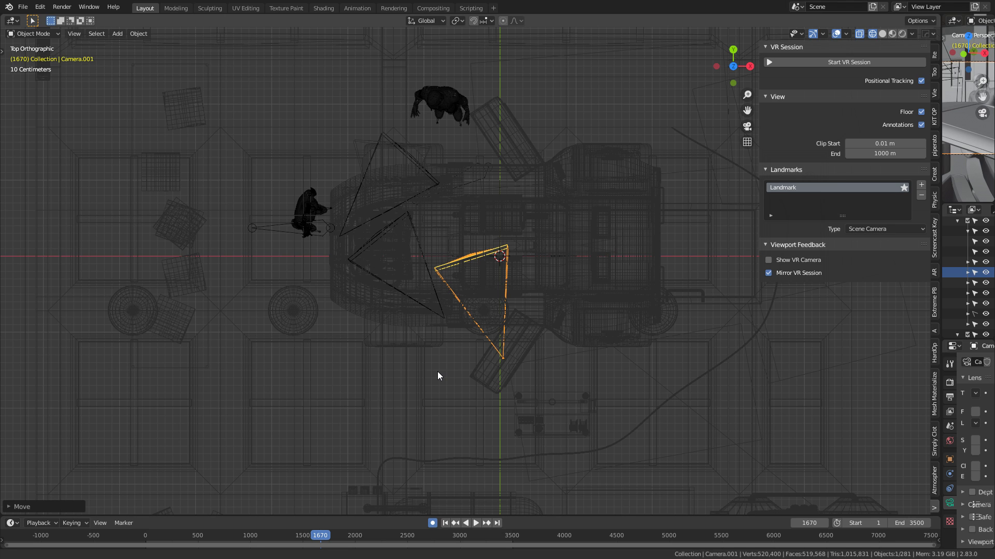
Zoom out over the garage, then move and rotate Camera.001 to a new spot.
scroll(437, 371, down, 3)
shift+middle_drag(586, 95, 596, 209)
key(g)
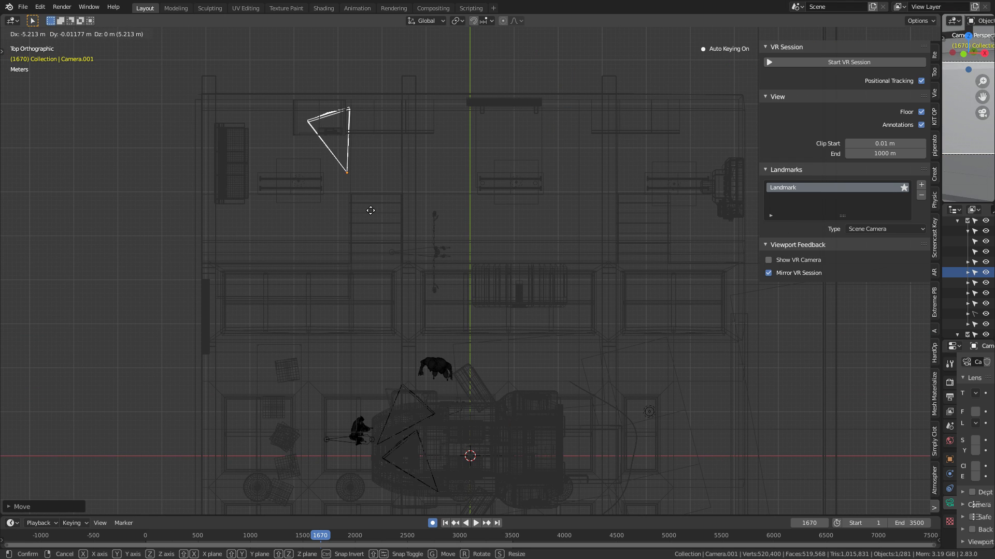
click(430, 189)
key(r)
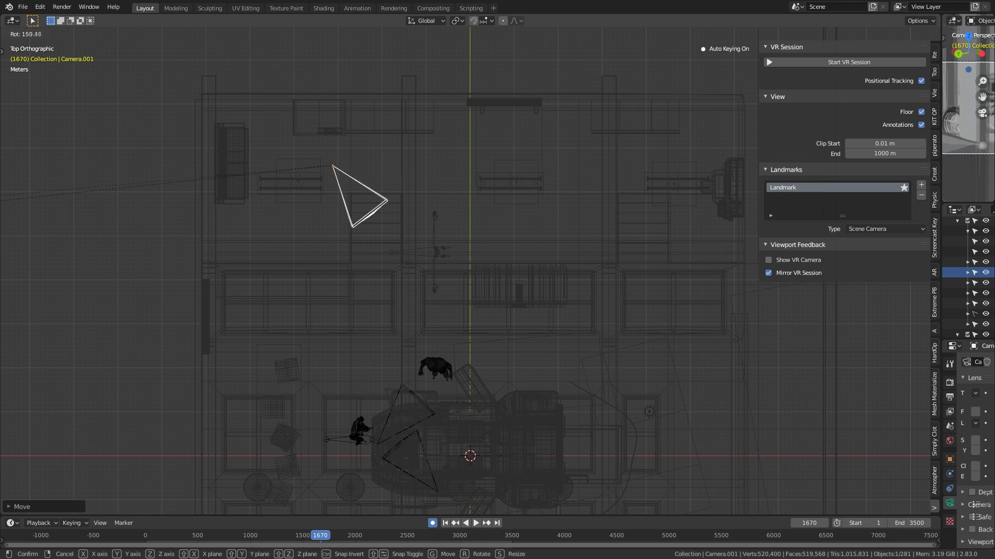
click(89, 197)
Nudge the camera up and left, switch to Solid shading, and start the VR session.
key(g)
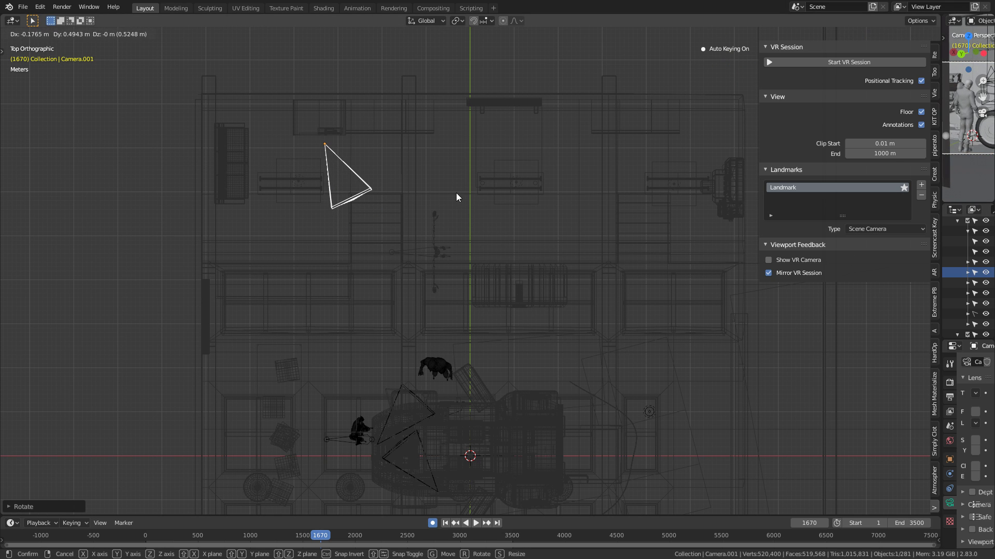
click(458, 196)
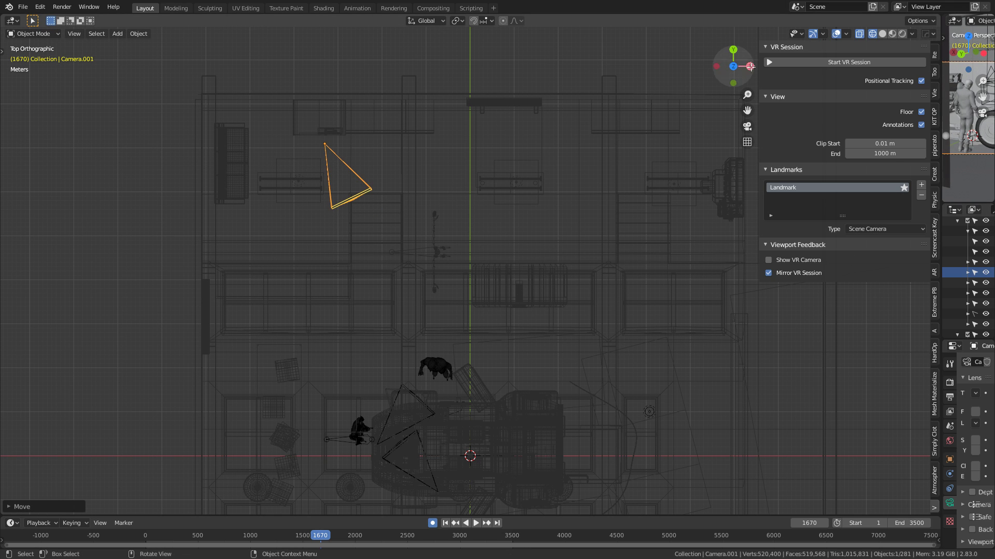
click(881, 33)
click(828, 61)
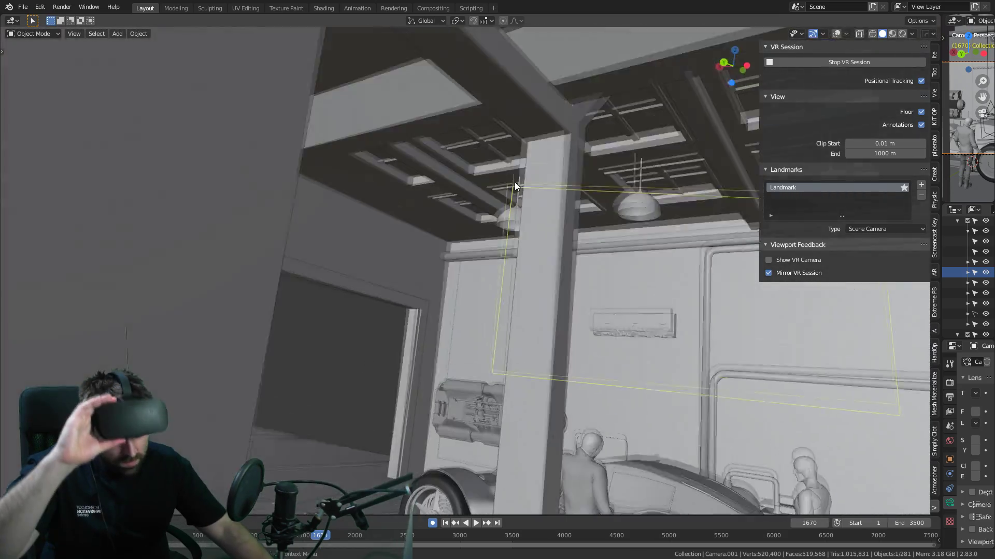
Play the garage animation while looking around in the VR headset.
key(space)
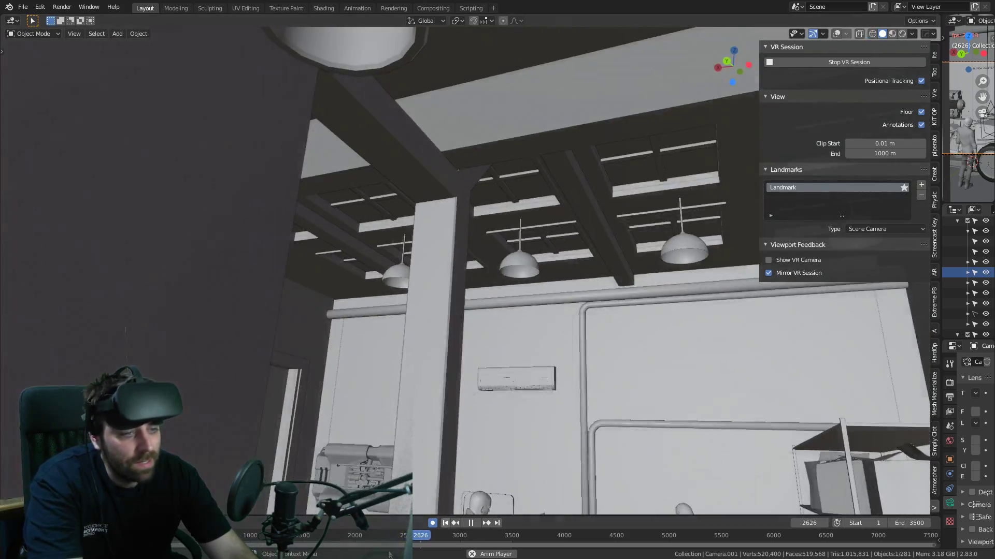
Stop playback, return to frame 1, and replay the garage animation from the start.
key(Escape)
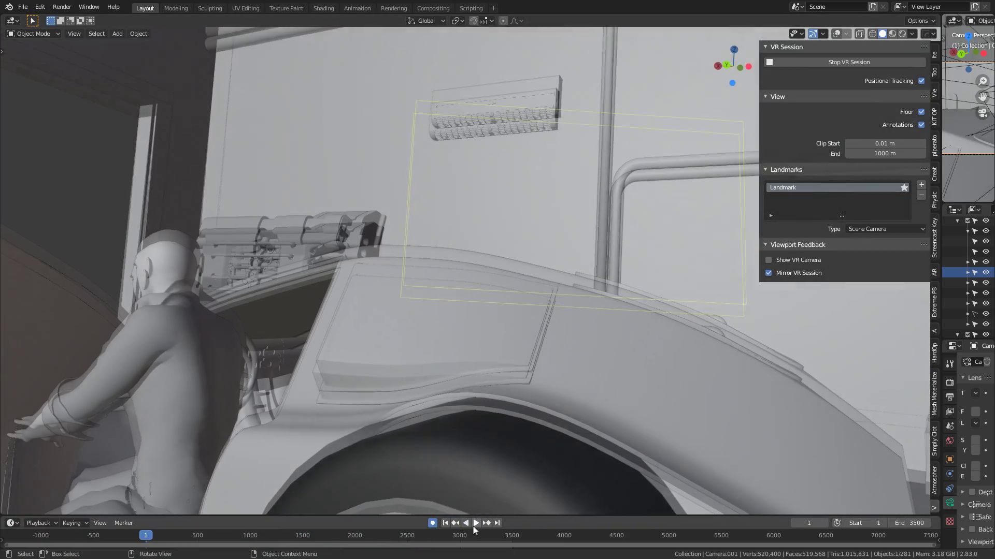
click(475, 523)
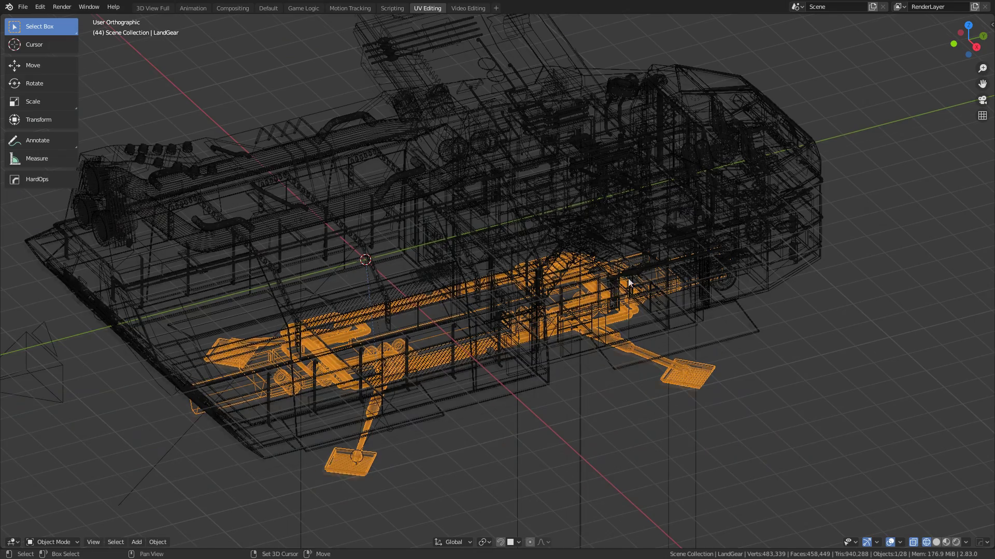
Orbit and zoom around the spaceship to inspect it.
mouse_move(629, 283)
shift+middle_down()
mouse_move(702, 242)
mouse_move(610, 299)
shift+middle_up()
scroll(622, 236, up, 2)
scroll(690, 271, down, 4)
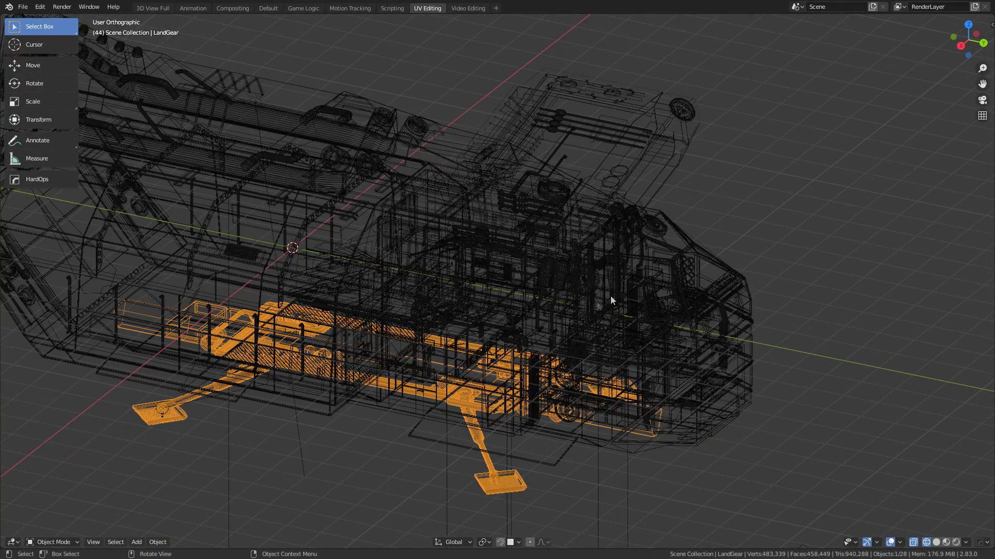
middle_drag(533, 313, 420, 309)
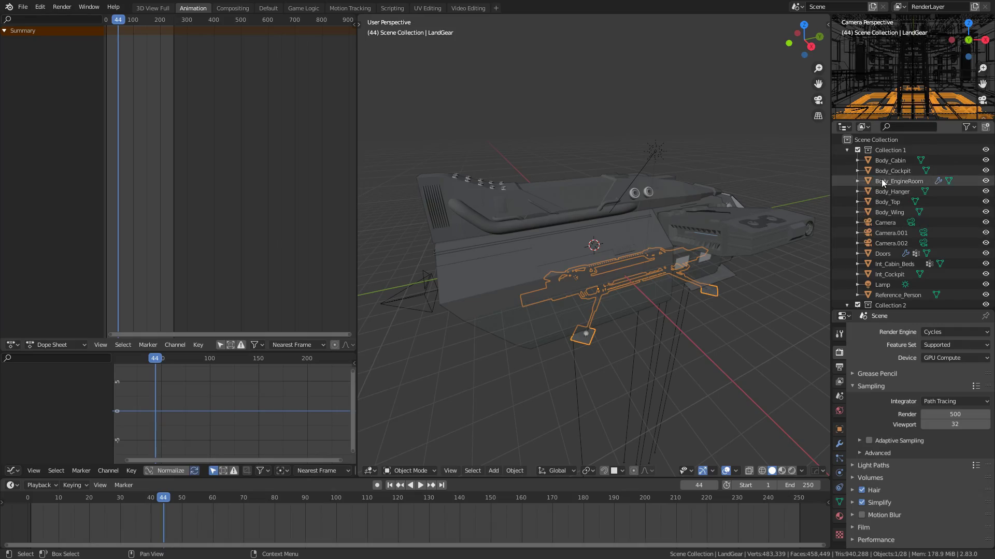
scroll(886, 223, down, 3)
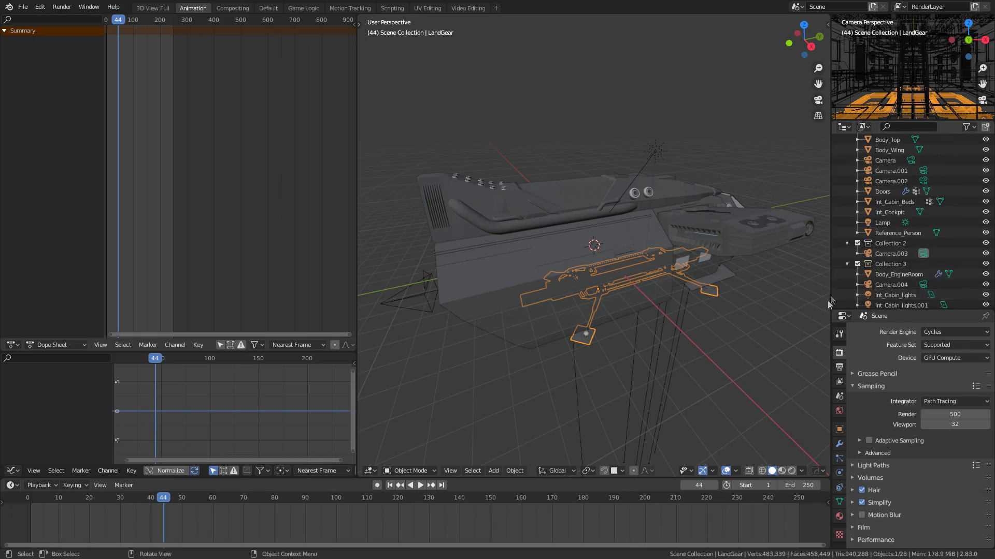
middle_drag(666, 283, 609, 294)
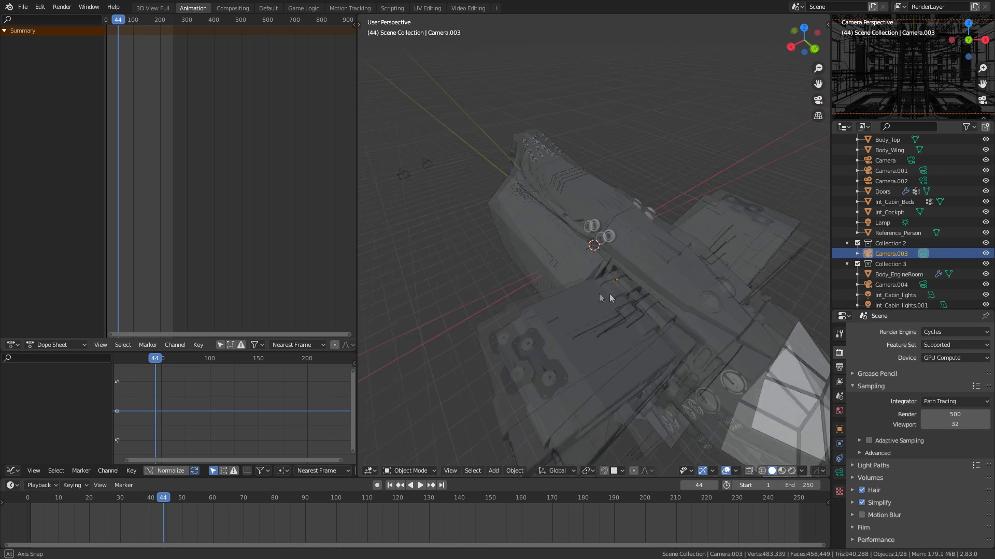
scroll(594, 291, down, 5)
View the spaceship in wireframe from the top, recentre it, and switch to the 3D View Full workspace.
key(z)
click(515, 292)
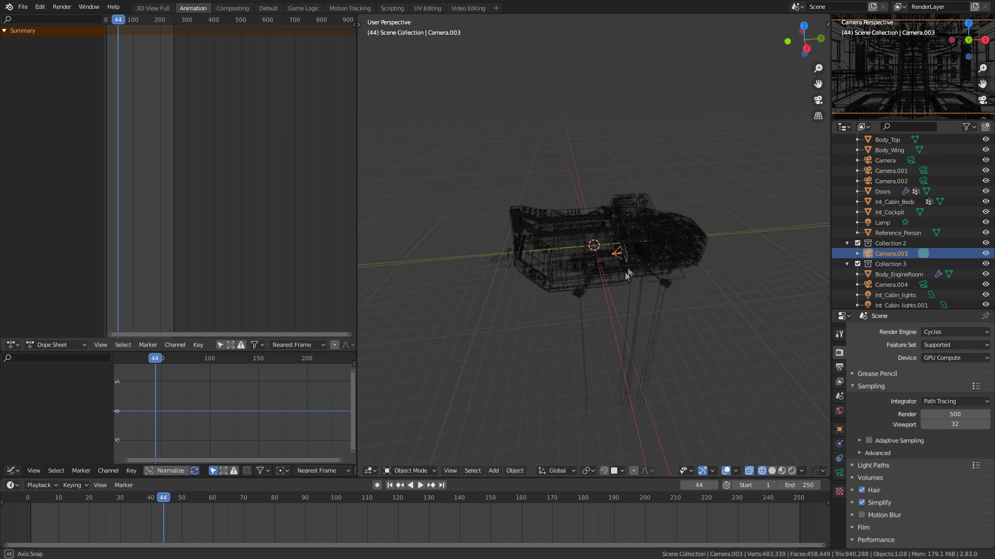
key(KP_7)
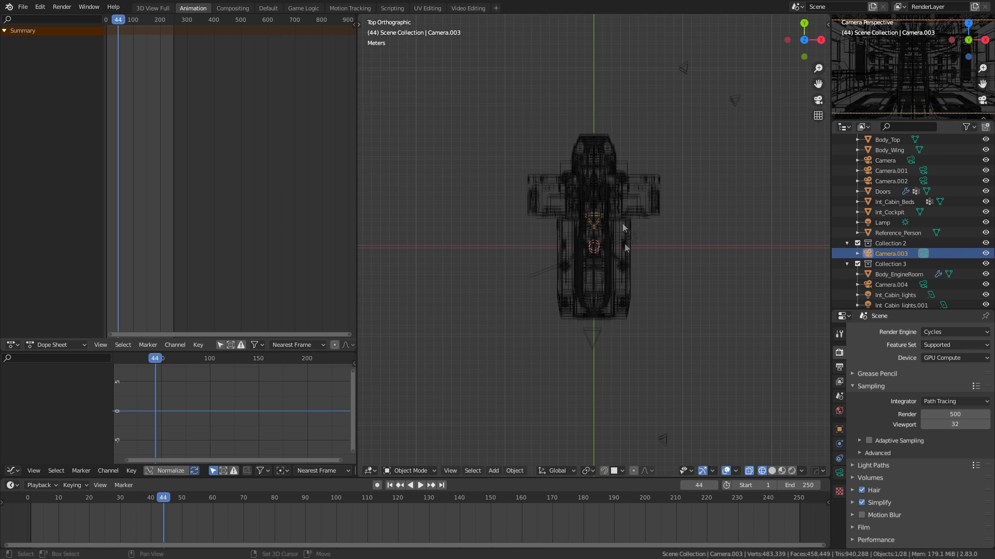
shift+middle_drag(624, 222, 625, 280)
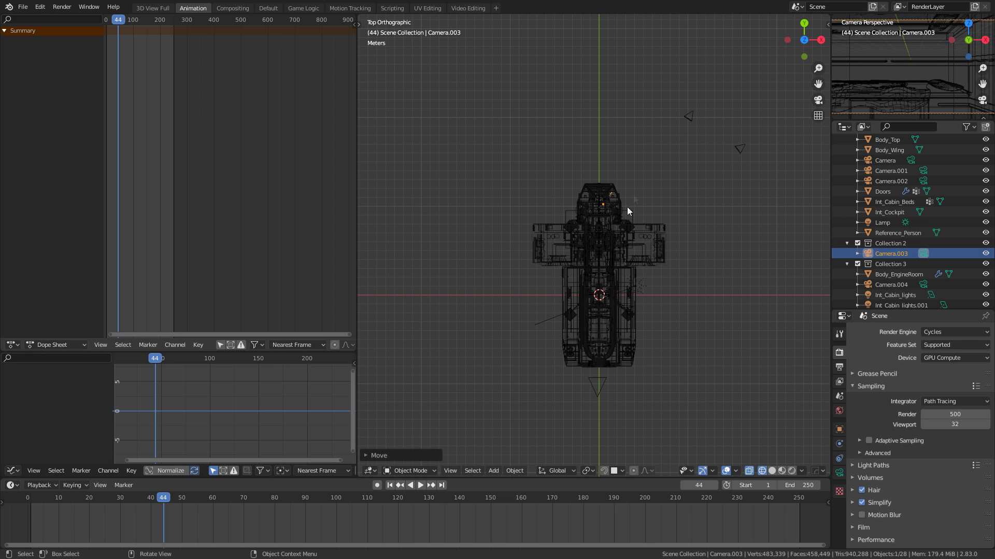
key(ctrl+Page_Up)
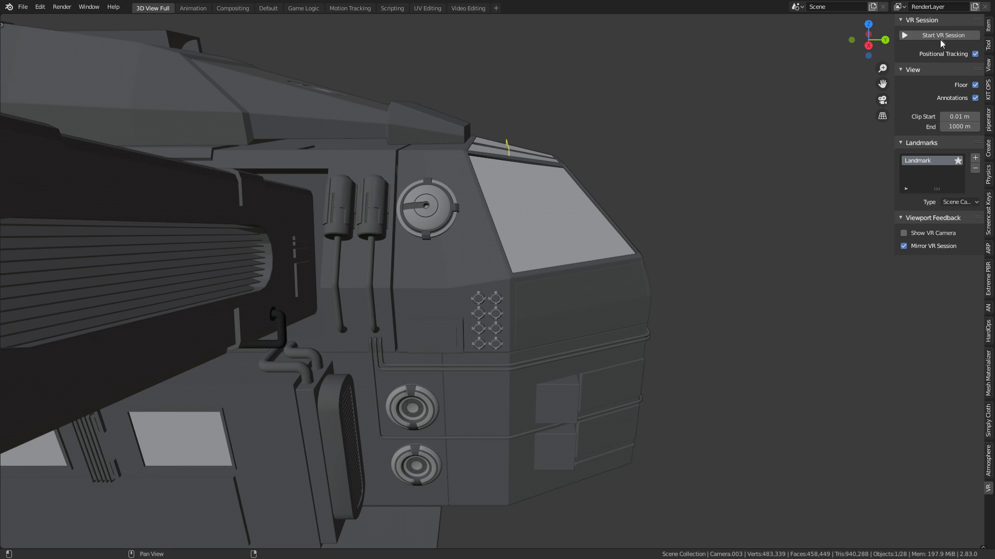
Start the VR session from inside the spaceship cockpit.
click(941, 37)
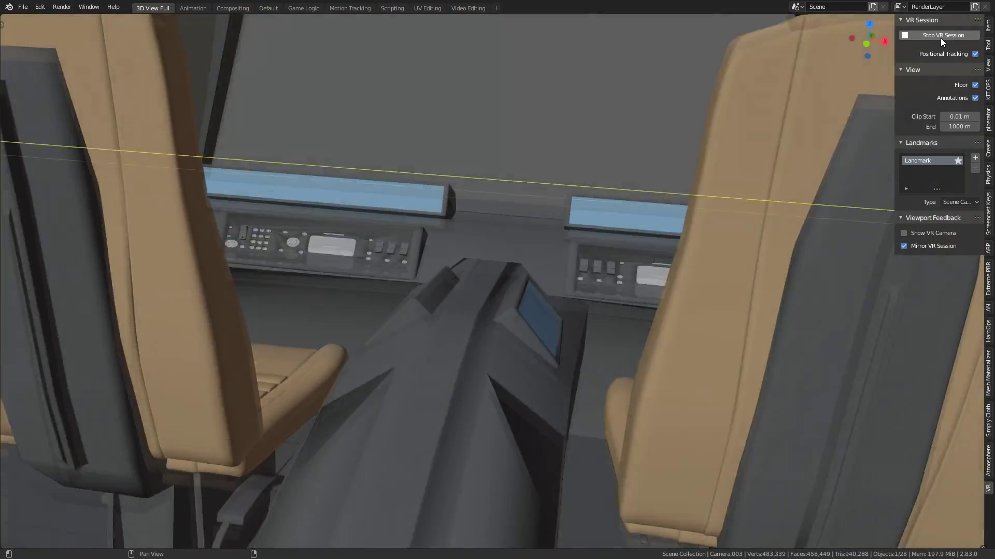
Move Camera.003 along the Y axis to sit between the cockpit seats.
key(g)
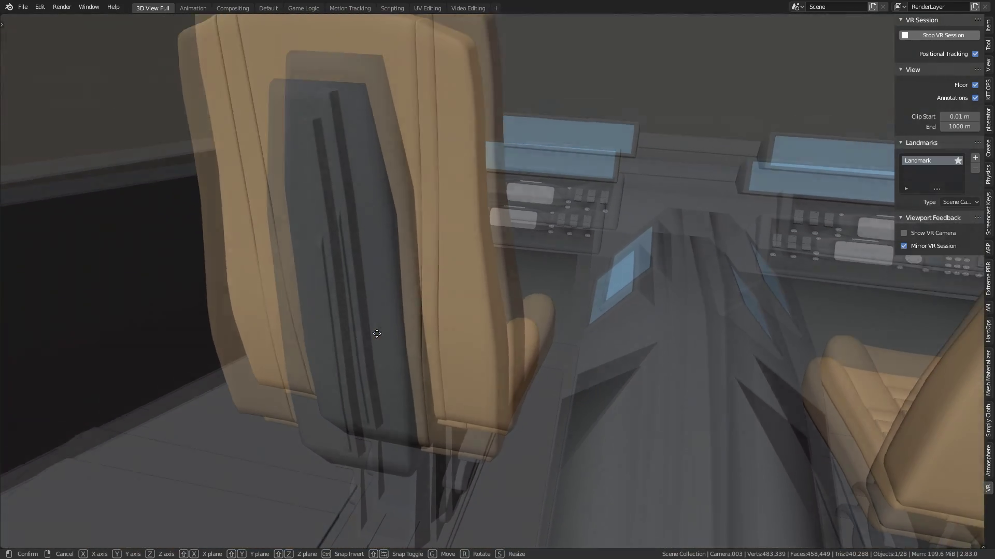
key(y)
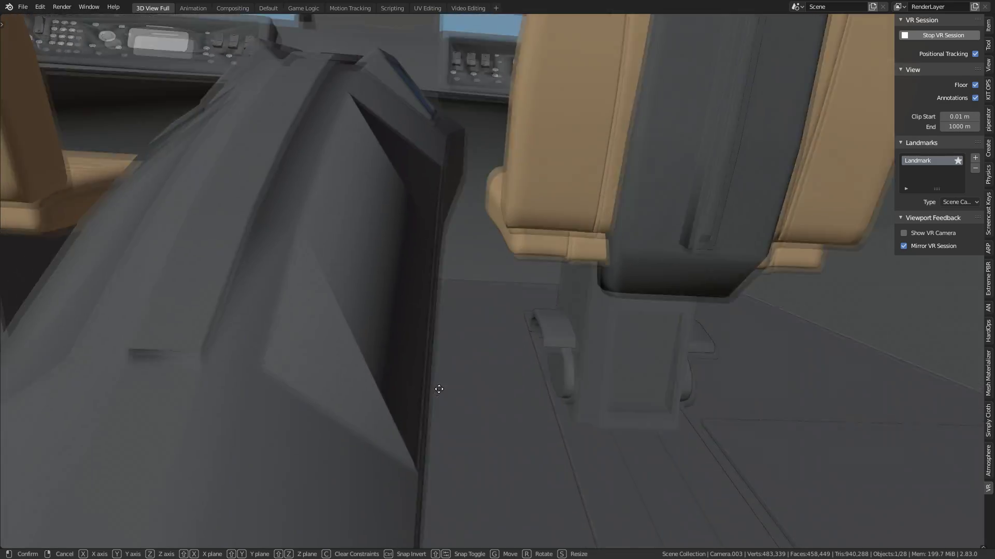
click(439, 389)
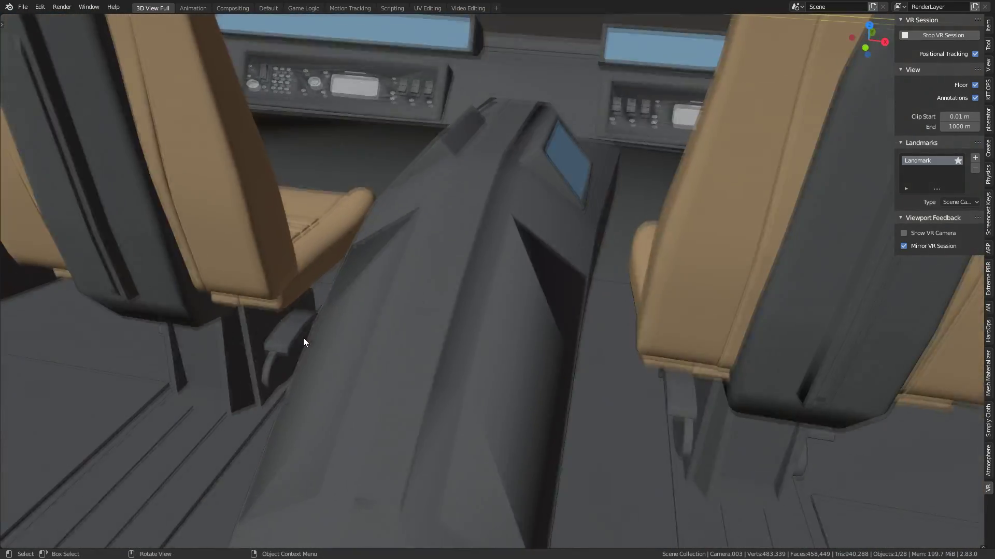